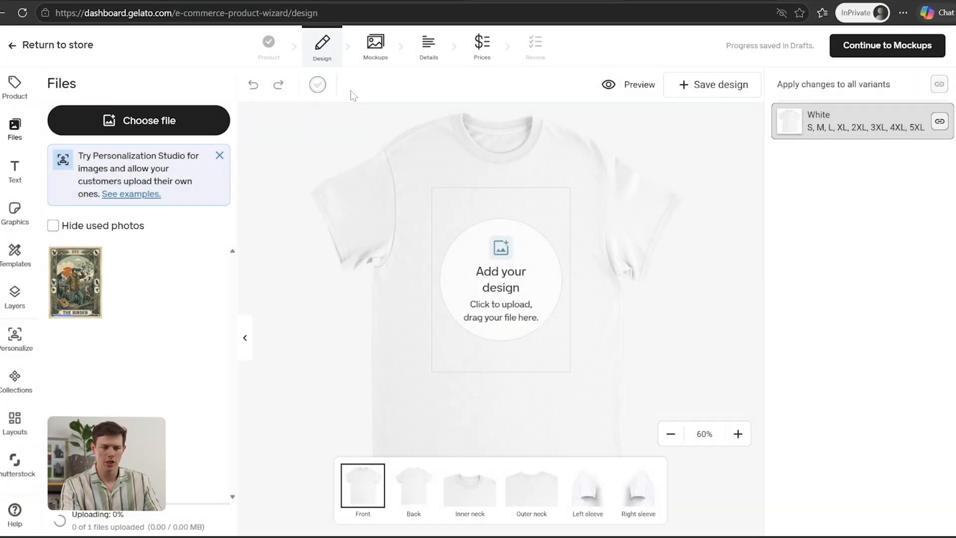
# Place the uploaded tarot card image on the T-shirt front, then shrink and reposition it around the middle of the print area
pyautogui.click(76, 285)
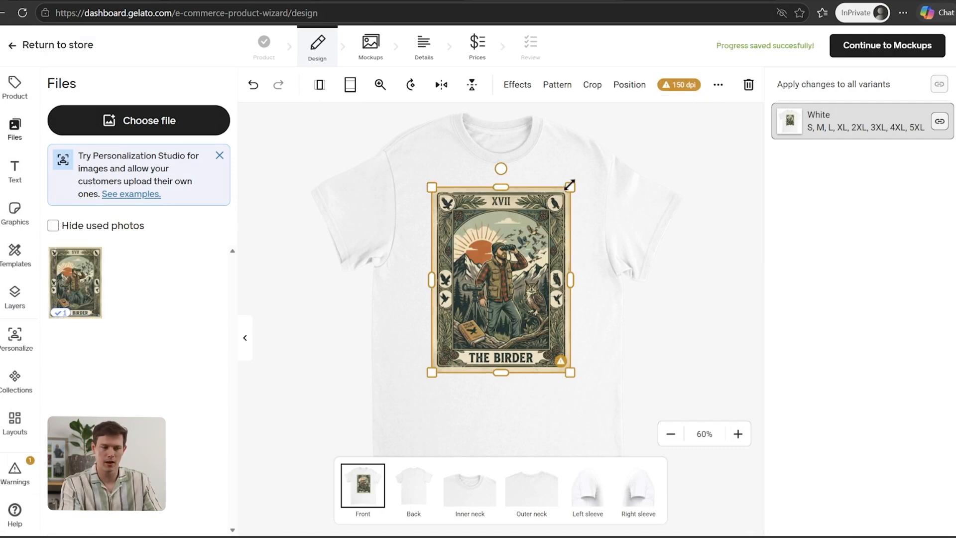
pyautogui.moveTo(570, 187); pyautogui.dragTo(509, 250)
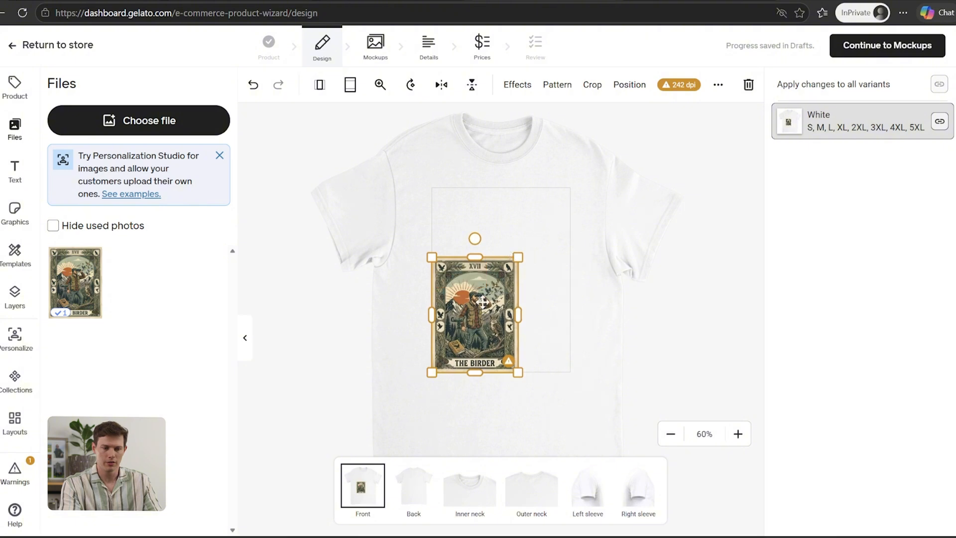
pyautogui.moveTo(476, 312); pyautogui.dragTo(493, 277)
pyautogui.moveTo(535, 217); pyautogui.dragTo(514, 245)
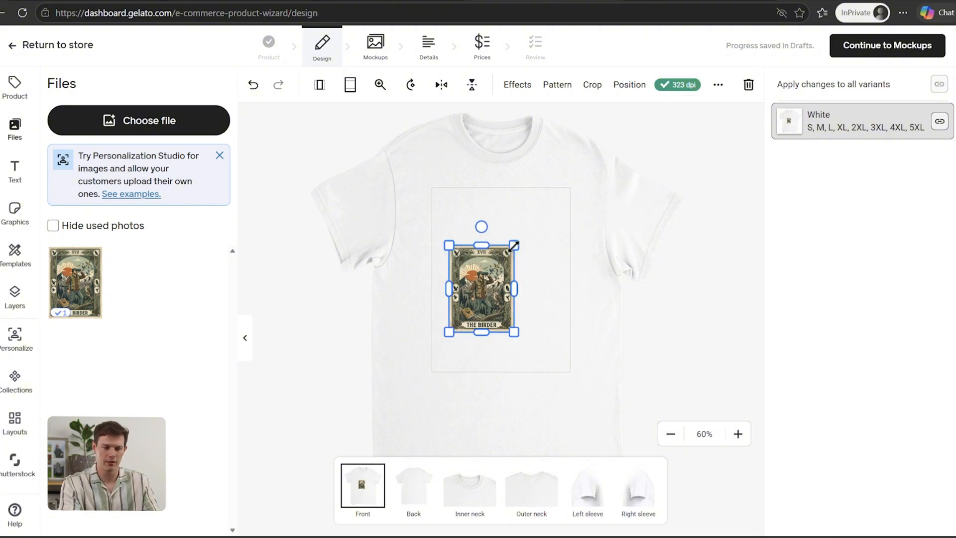
pyautogui.moveTo(513, 245)
pyautogui.mouseDown()
pyautogui.moveTo(521, 237)
pyautogui.moveTo(515, 243)
pyautogui.mouseUp()
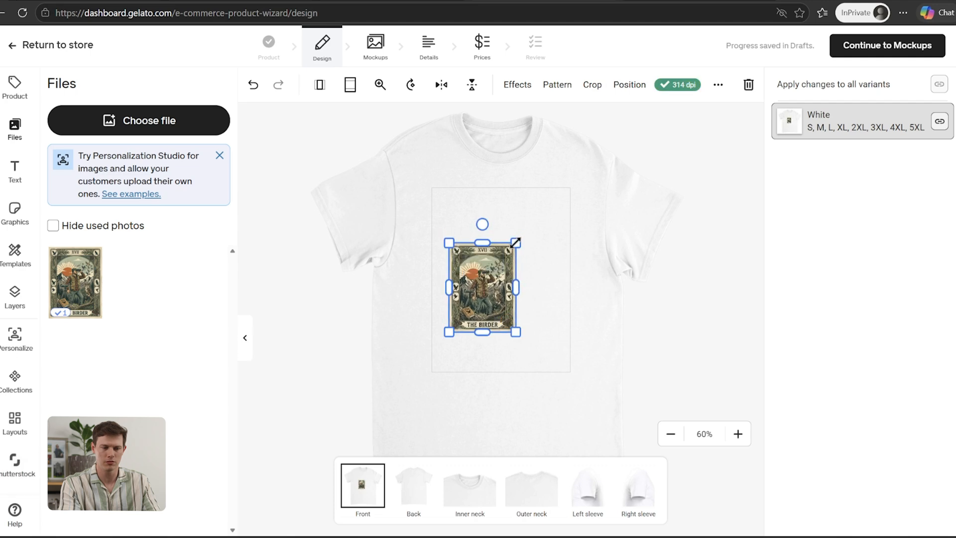
pyautogui.moveTo(491, 275); pyautogui.dragTo(509, 262)
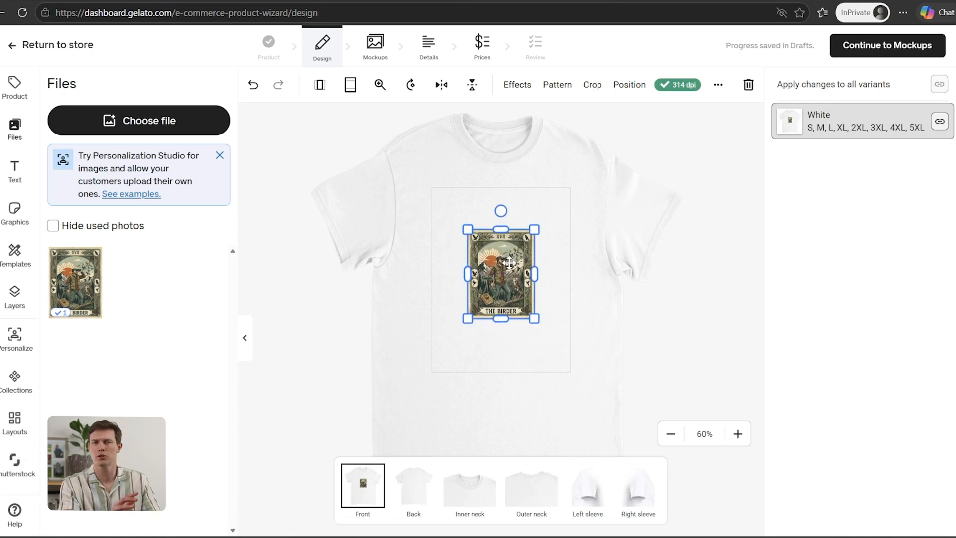
pyautogui.moveTo(534, 230); pyautogui.dragTo(511, 260)
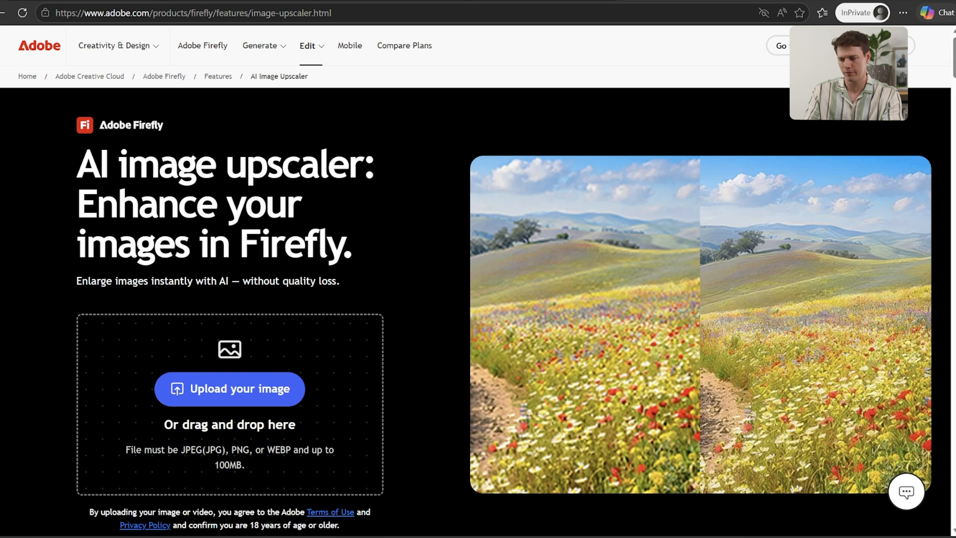
# Upload the Tarot Card image from the POD folder to Adobe Firefly's image upscaler and open the upscale factor options
pyautogui.hotkey('alt', 'Tab')
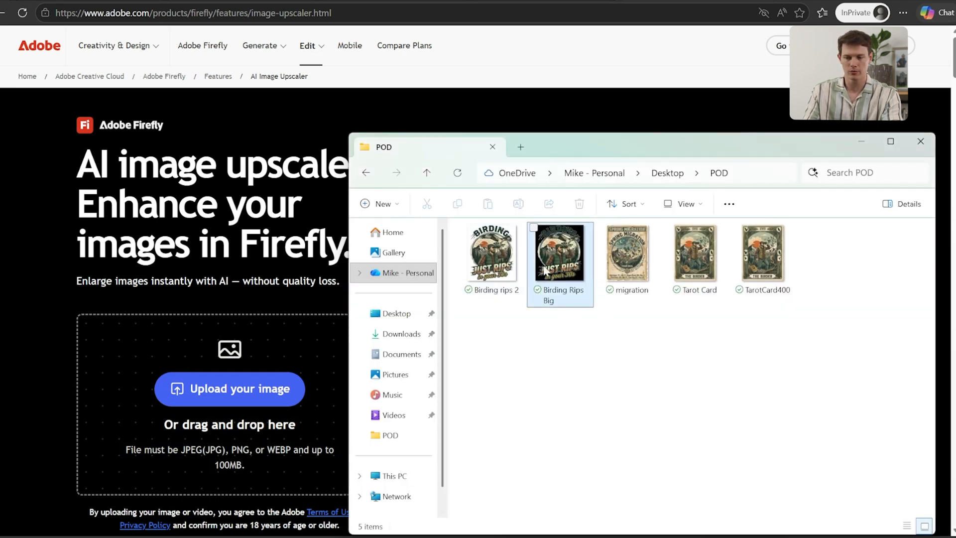
pyautogui.click(699, 252)
pyautogui.moveTo(700, 252); pyautogui.dragTo(239, 388)
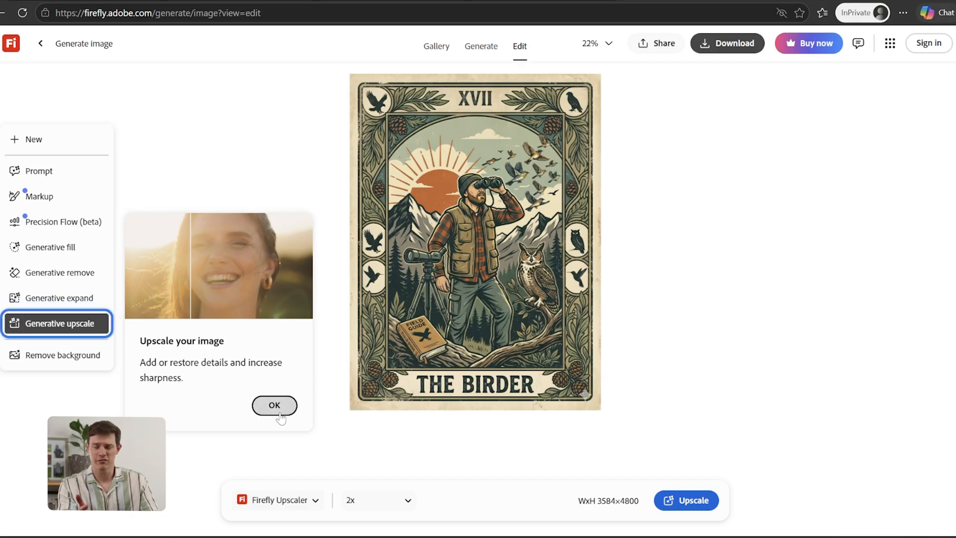
pyautogui.click(274, 407)
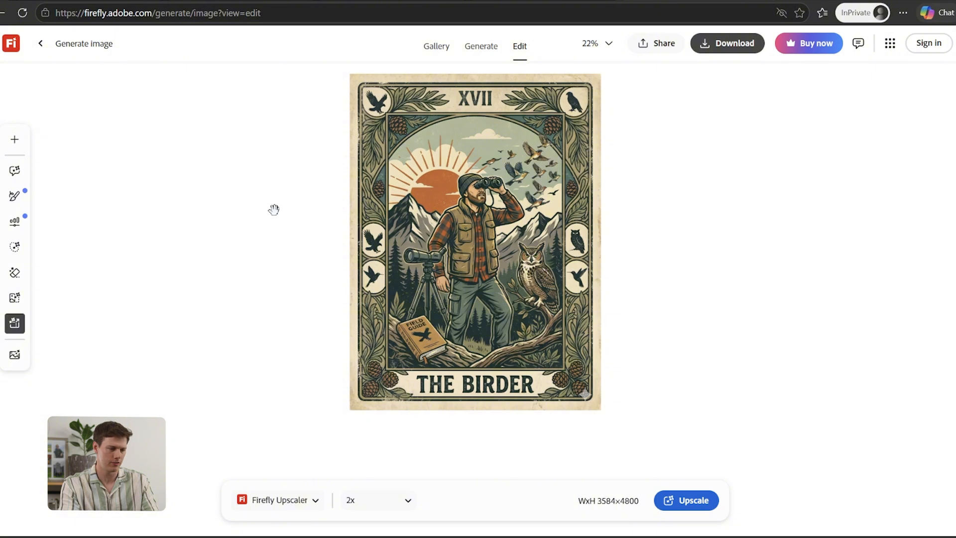
pyautogui.moveTo(30, 326)
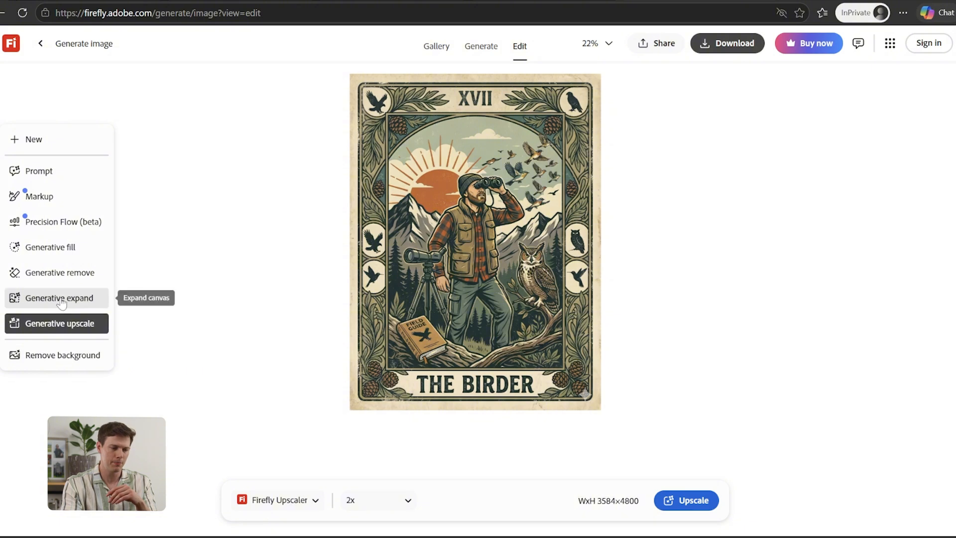
pyautogui.click(344, 498)
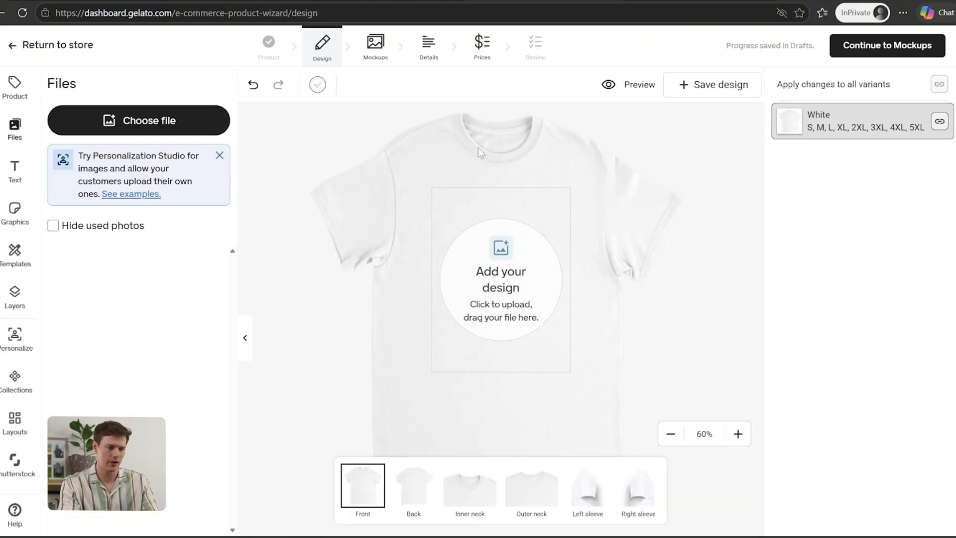
# Upload Birding Rips Big from the device's POD folder to the Gelato product and place it on the T-shirt front
pyautogui.click(130, 123)
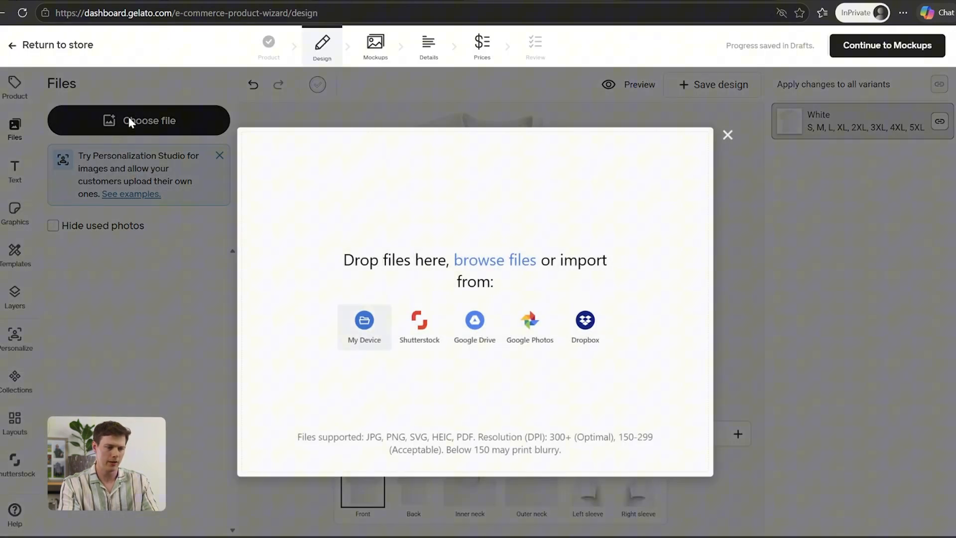
pyautogui.click(362, 330)
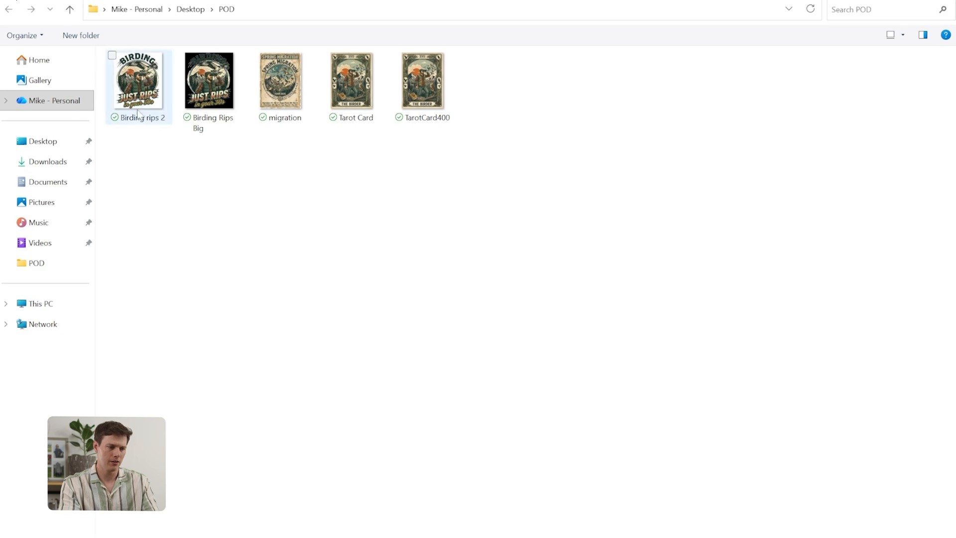
pyautogui.doubleClick(205, 73)
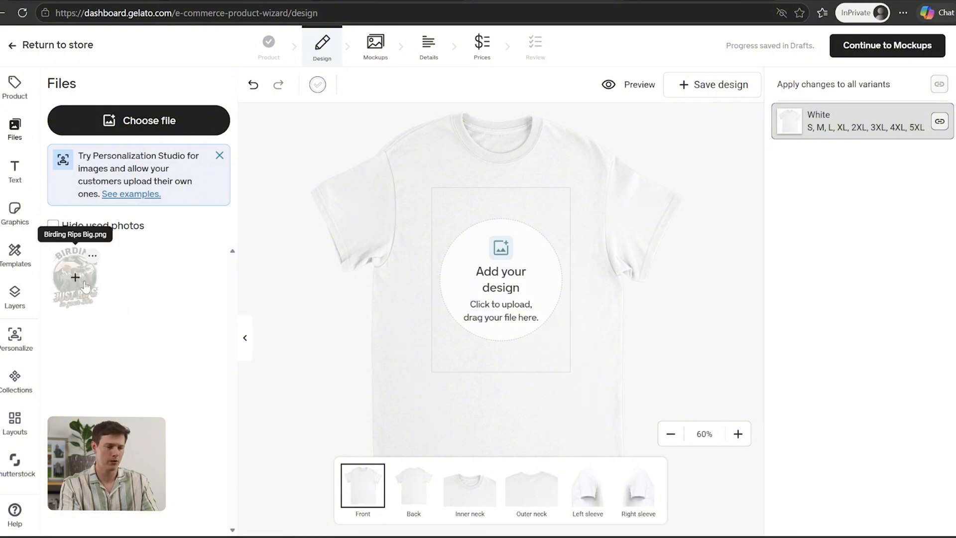
pyautogui.click(73, 278)
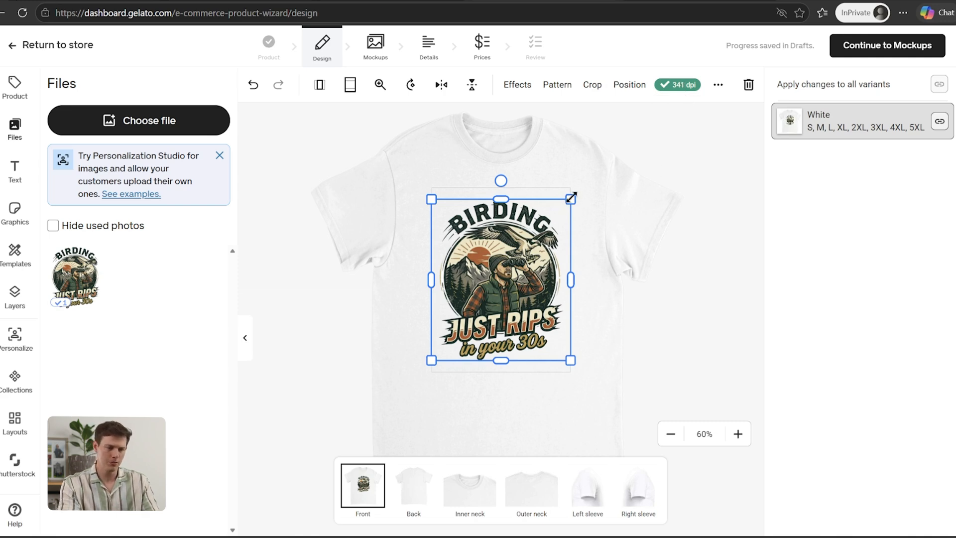
# Resize the Birding Rips Big design to slightly more than the full width of the front print area and deselect it
pyautogui.moveTo(571, 198); pyautogui.dragTo(547, 226)
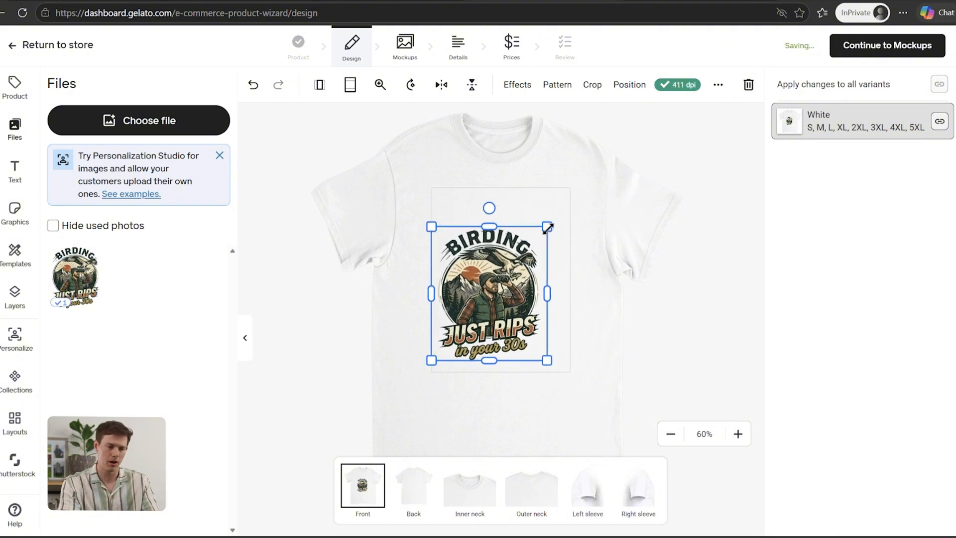
pyautogui.moveTo(547, 228); pyautogui.dragTo(579, 204)
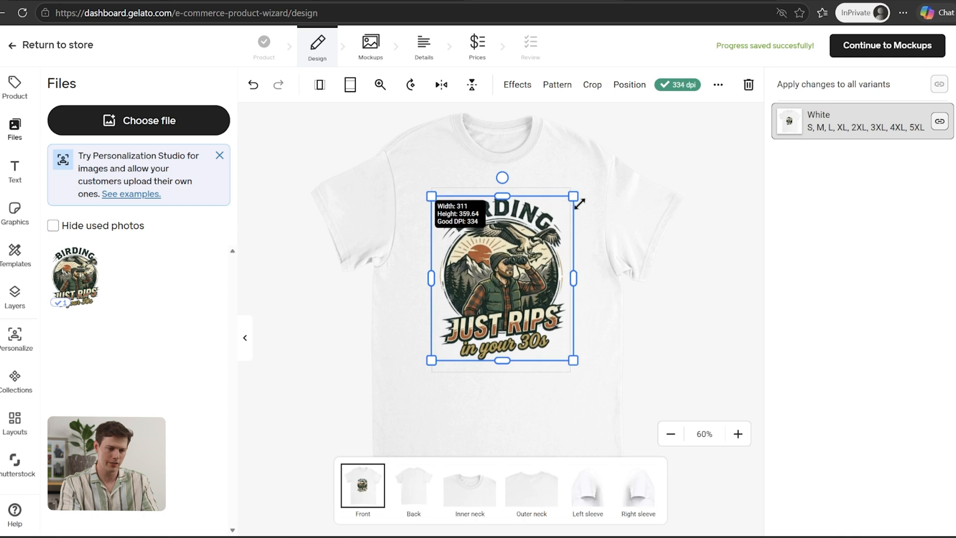
pyautogui.moveTo(431, 360); pyautogui.dragTo(427, 365)
pyautogui.click(588, 343)
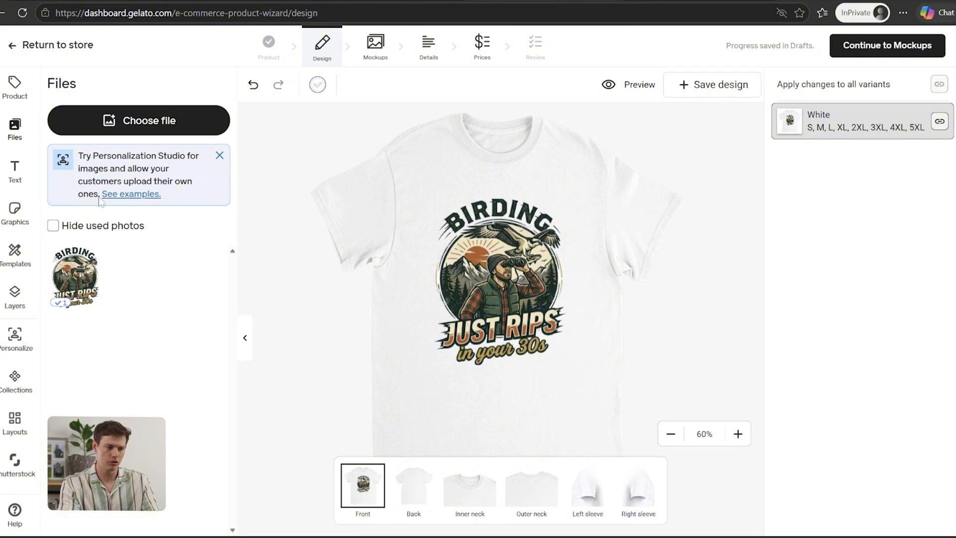
# Try Black as a shirt color and remove it, and add the Natural and Carolina Blue color variants in all available sizes
pyautogui.click(16, 89)
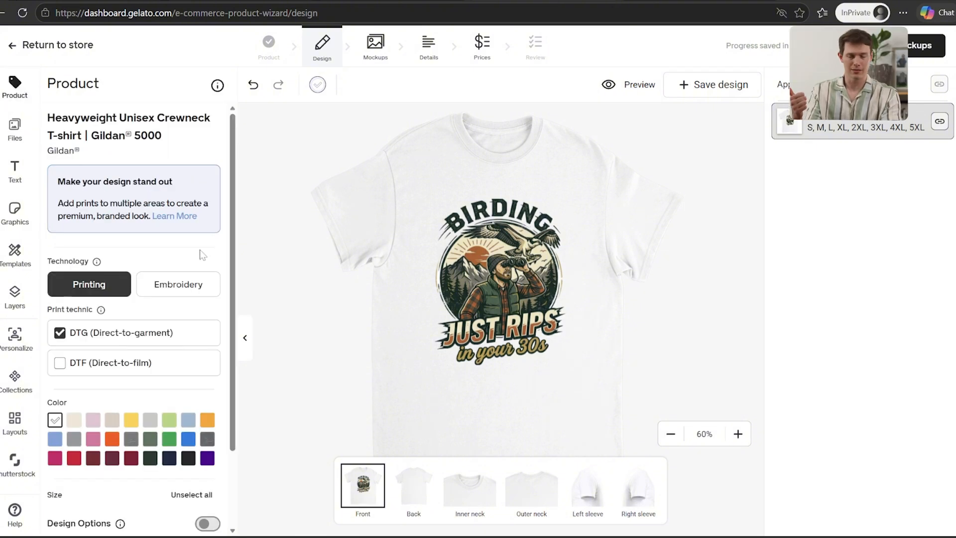
pyautogui.scroll(-2, 202, 255)
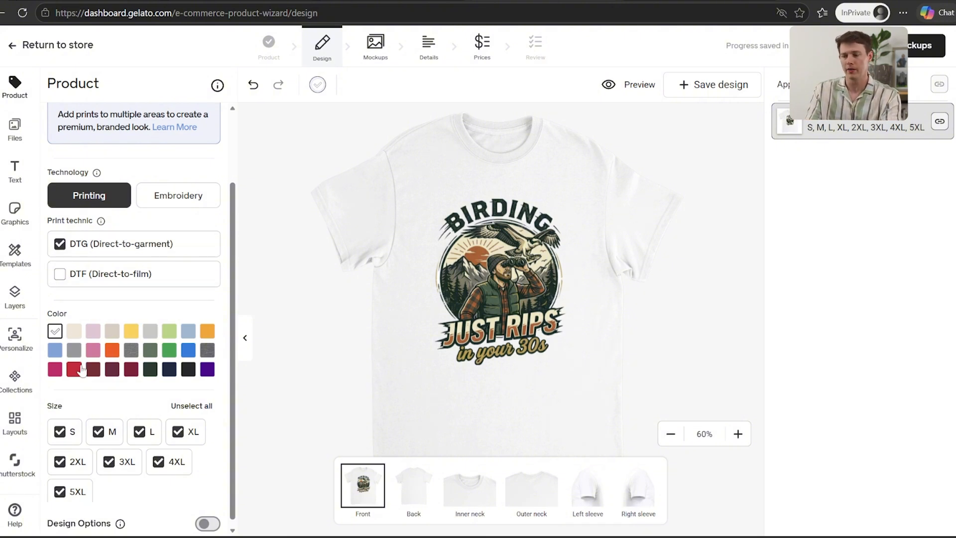
pyautogui.scroll(-1, 82, 348)
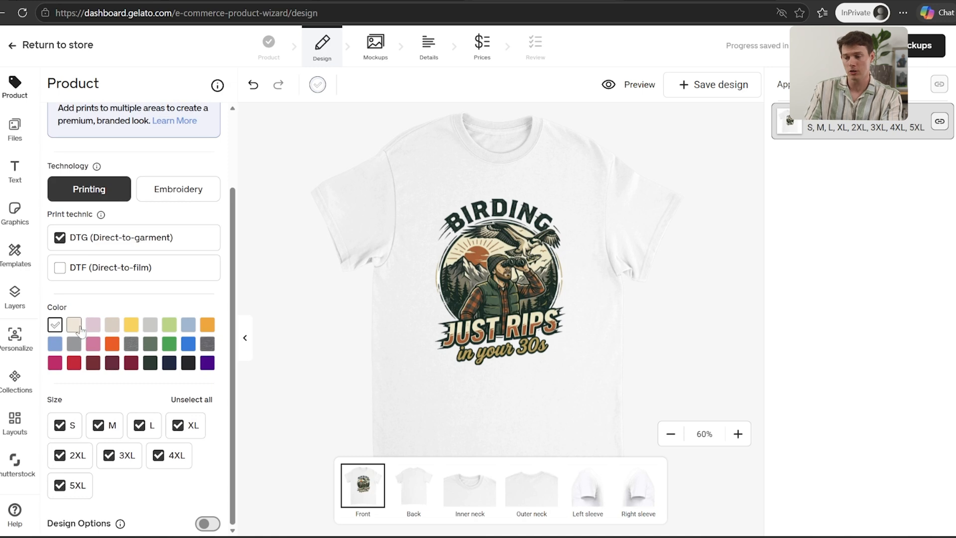
pyautogui.click(187, 363)
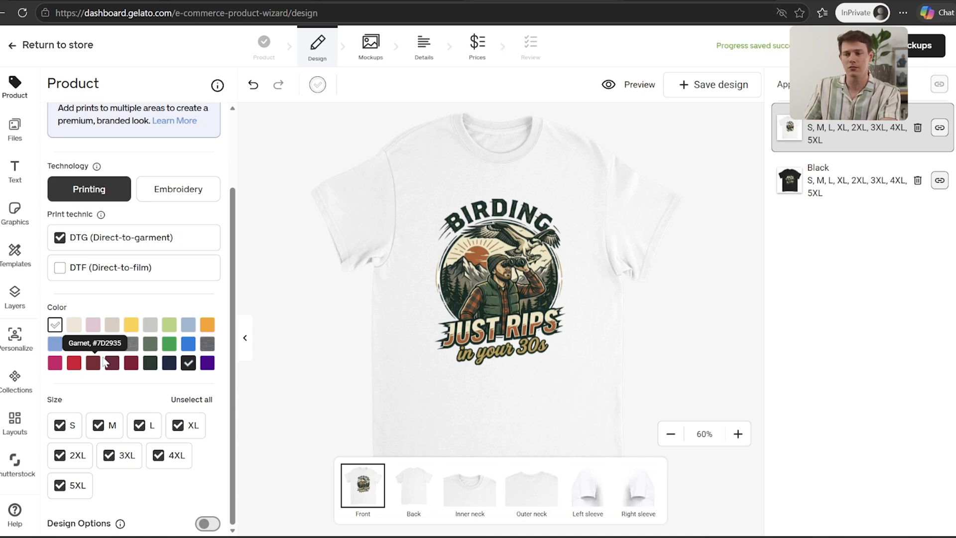
pyautogui.click(188, 363)
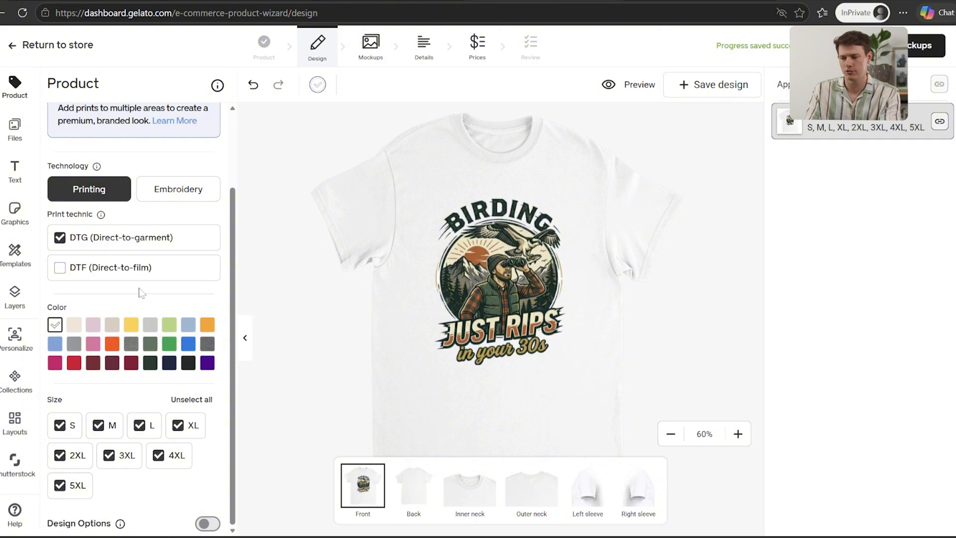
pyautogui.click(73, 325)
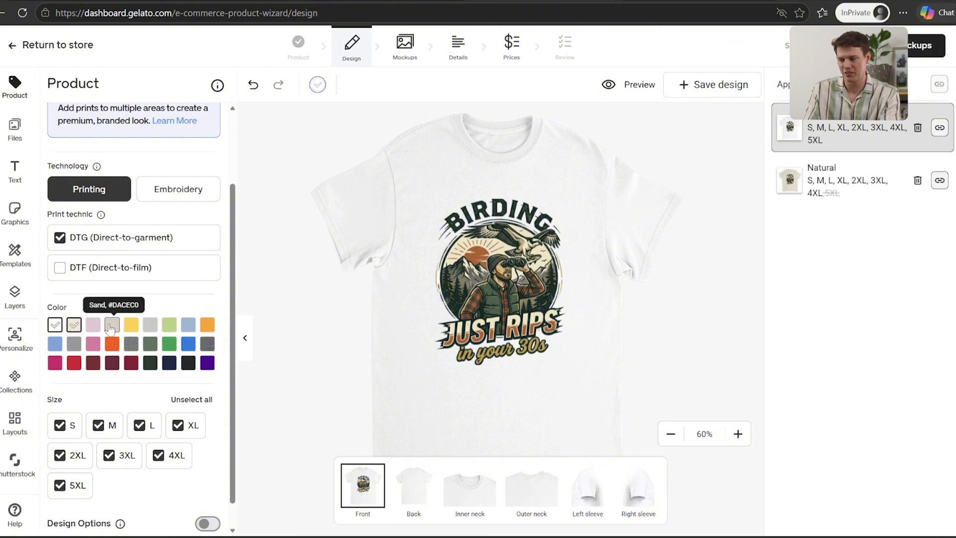
pyautogui.click(55, 344)
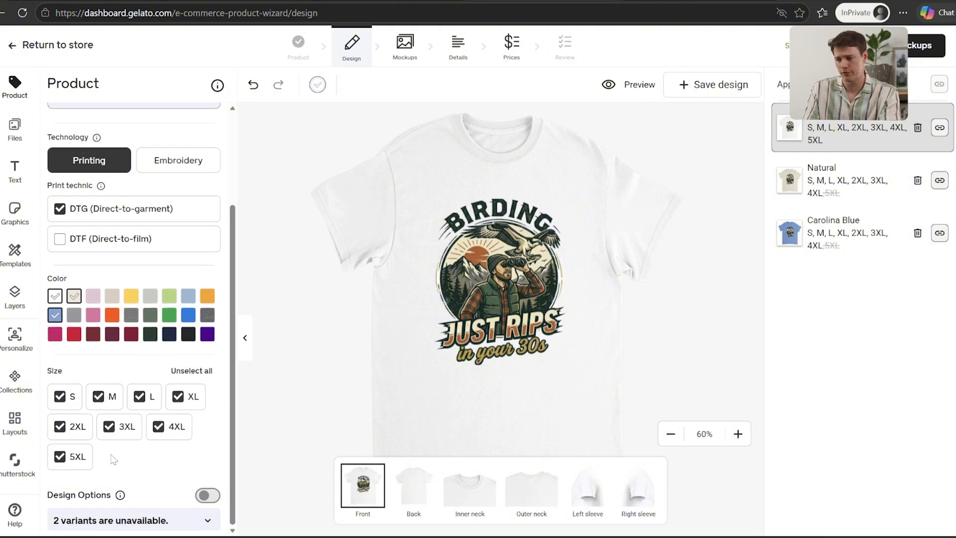
# Look through the design editor's file, text, graphics, layer and personalization options for the T-shirt
pyautogui.click(18, 124)
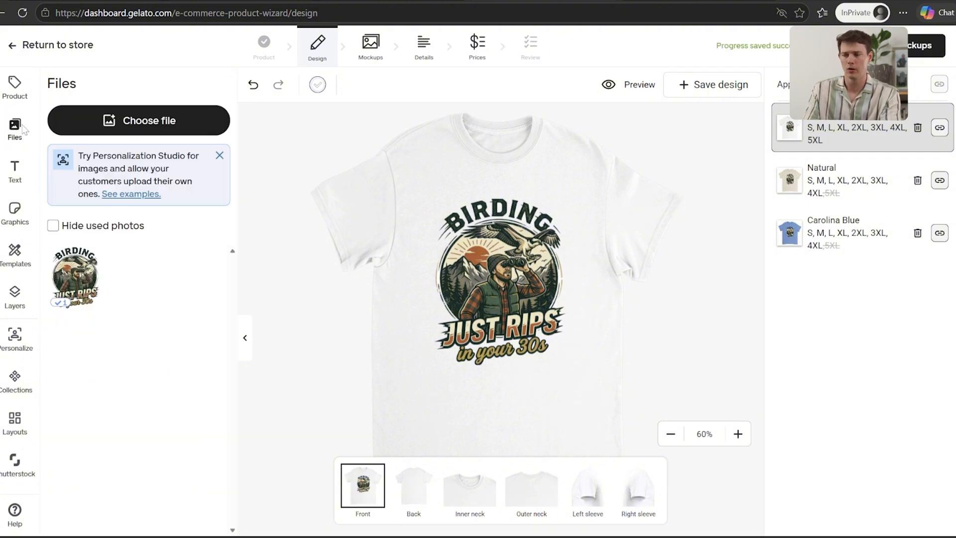
pyautogui.click(23, 180)
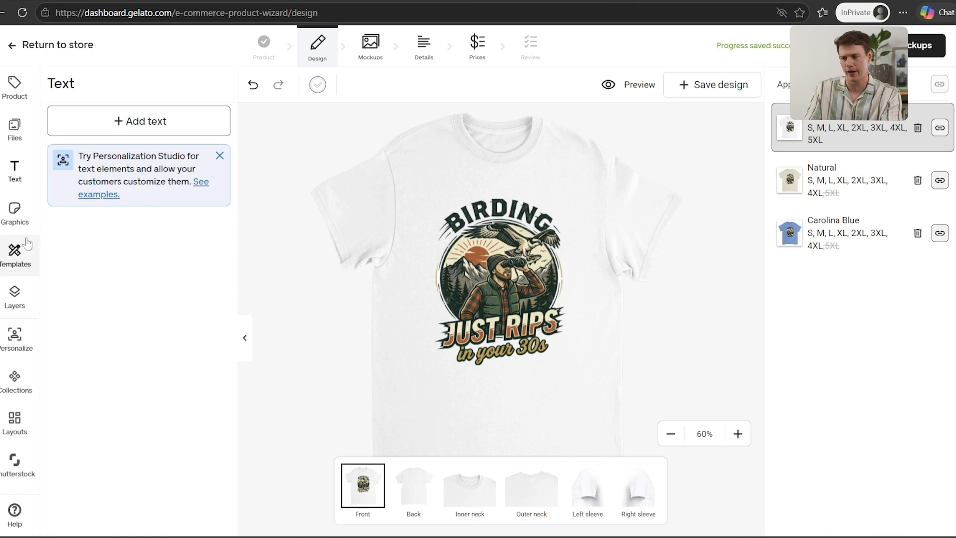
pyautogui.click(15, 213)
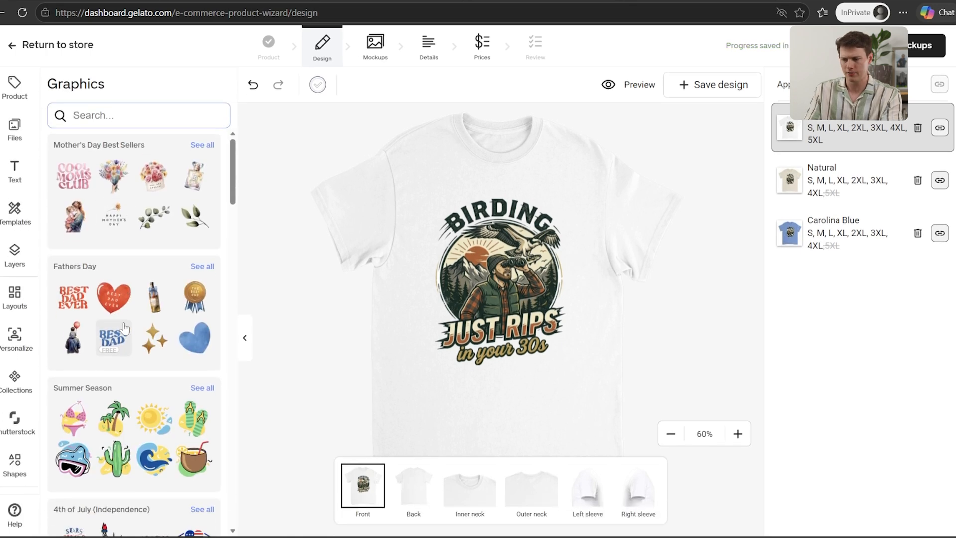
pyautogui.scroll(-5, 123, 321)
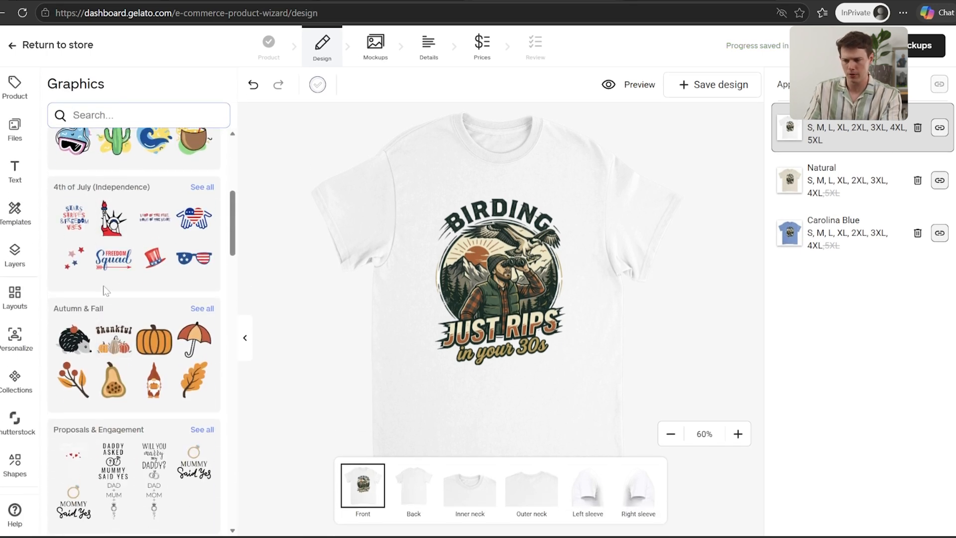
pyautogui.scroll(5, 98, 296)
pyautogui.click(15, 254)
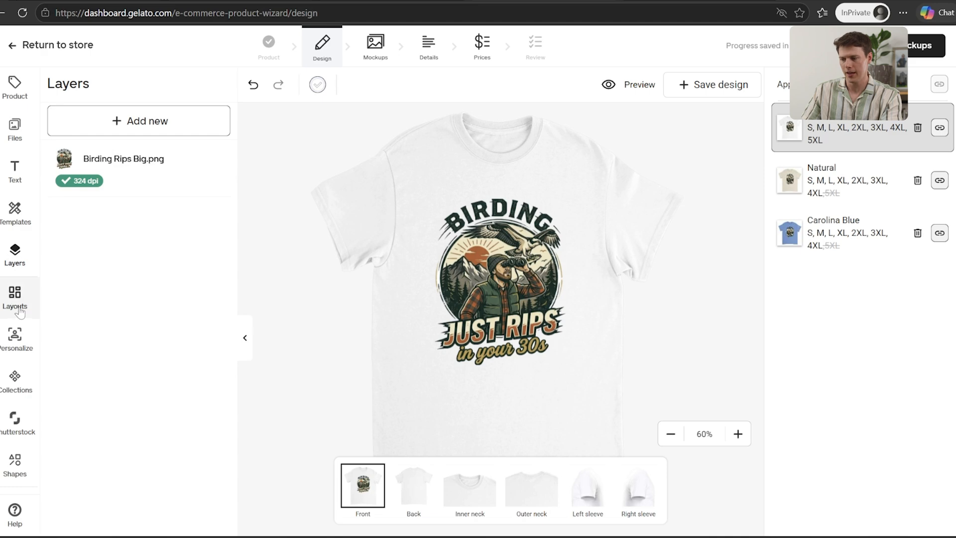
pyautogui.click(14, 341)
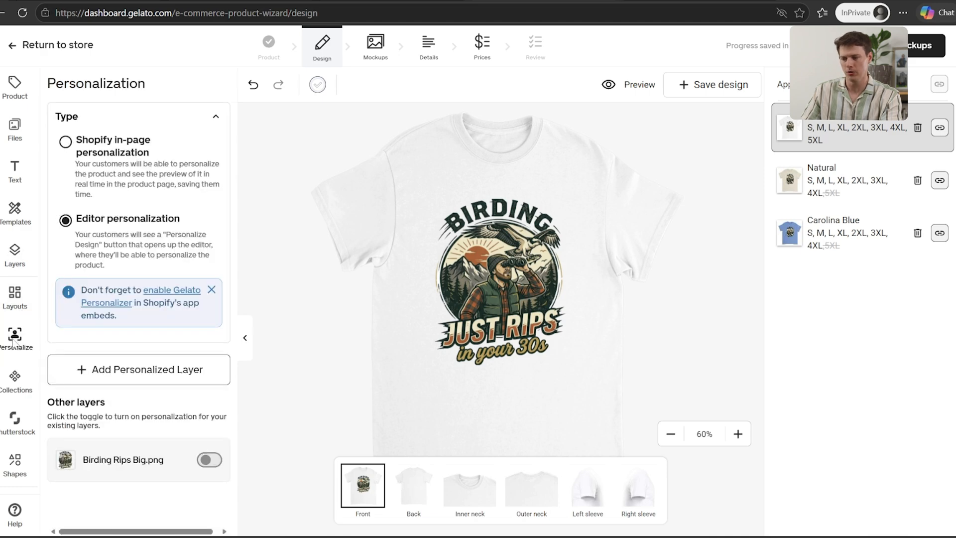